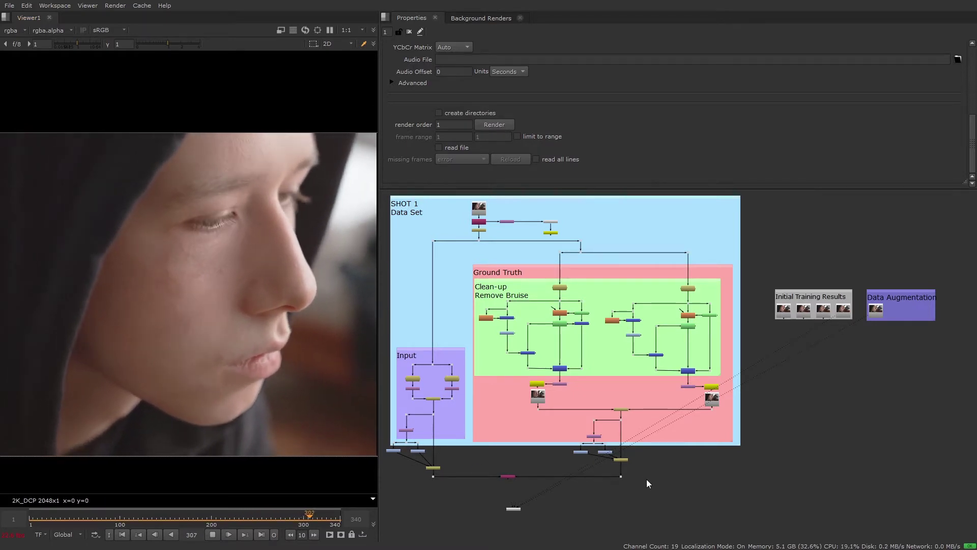
Return playback to the first frame and read in the clips production ID_4100460.mov and production ID_4100467.mov.
{"action": "middle_click_drag", "start_coordinate": [669, 488], "coordinate": [693, 381]}
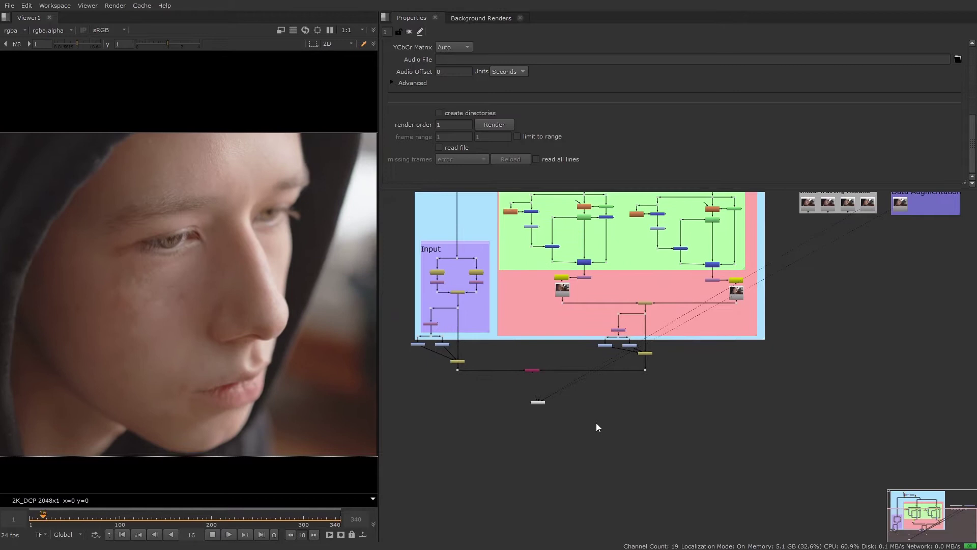
{"action": "scroll", "coordinate": [582, 426], "scroll_direction": "up", "scroll_amount": 3}
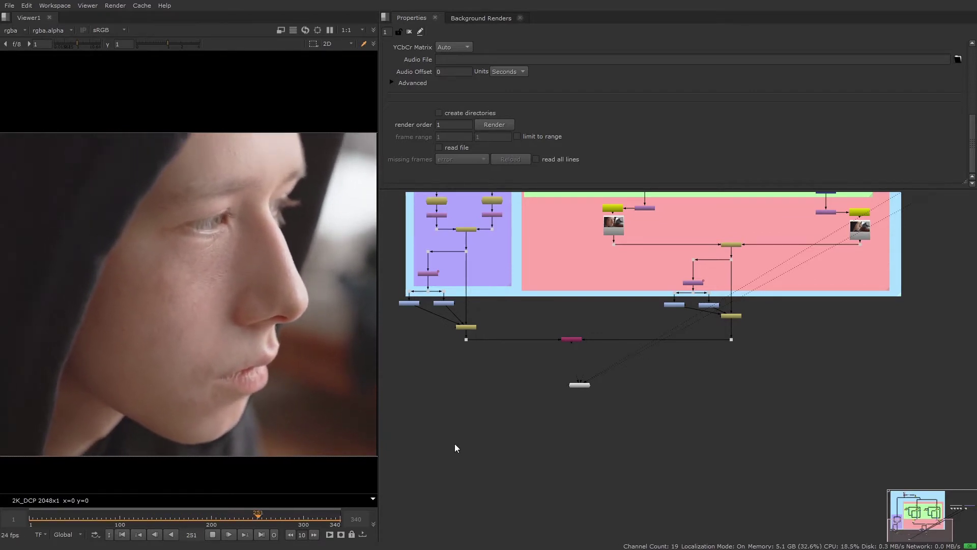
{"action": "left_click", "coordinate": [123, 535]}
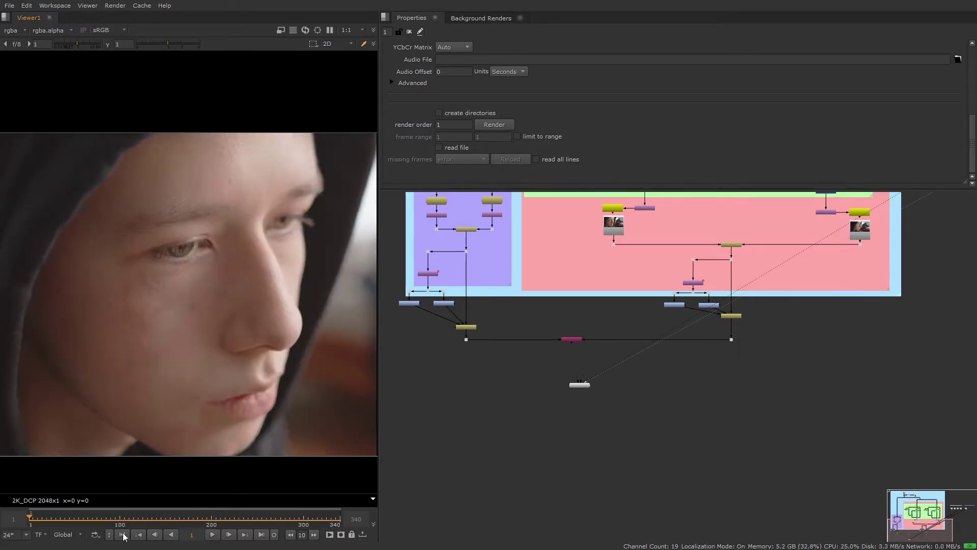
{"action": "key", "text": "r"}
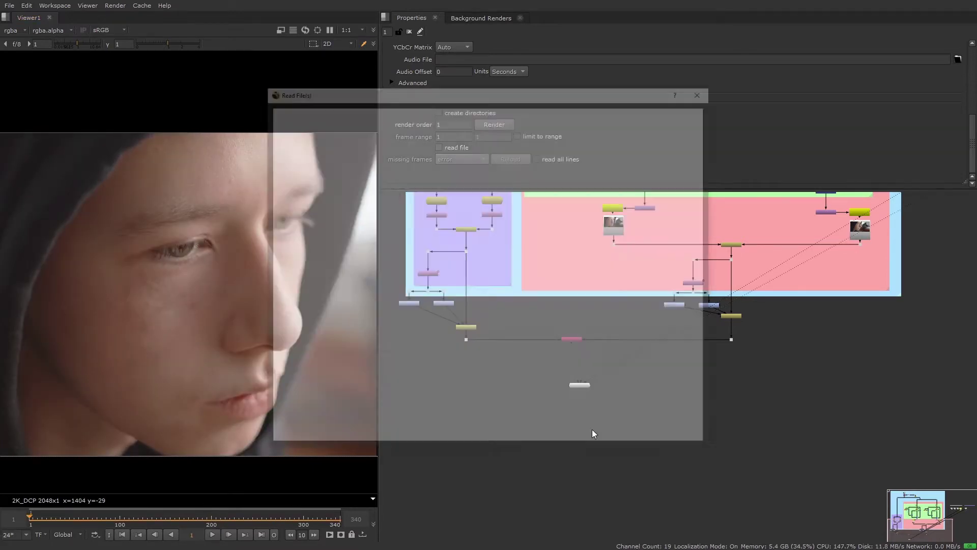
{"action": "left_click", "coordinate": [477, 139]}
{"action": "left_click", "coordinate": [453, 171]}
{"action": "left_click", "coordinate": [640, 273]}
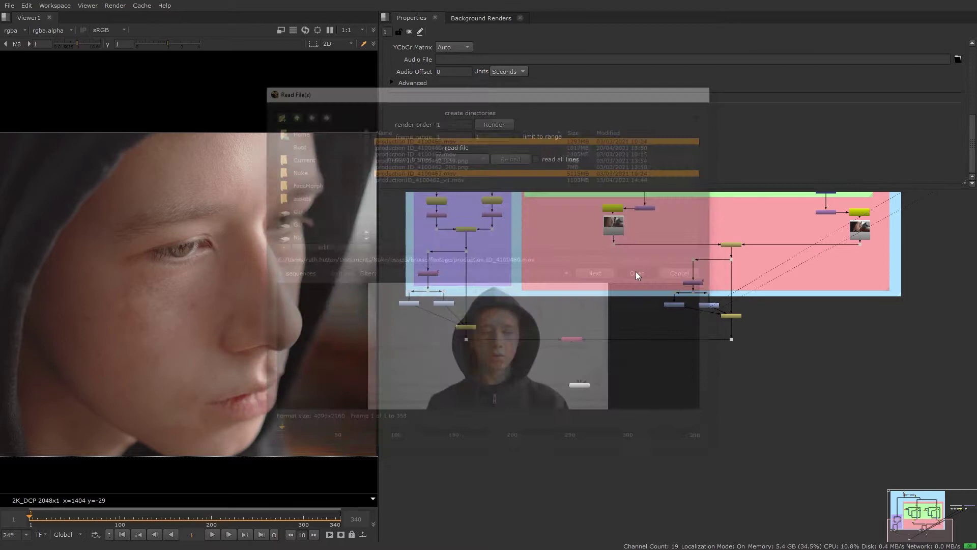
Spread the two new footage Read nodes far apart in the empty area below the existing graph.
{"action": "scroll", "coordinate": [563, 429], "scroll_direction": "up", "scroll_amount": 2}
{"action": "left_click_drag", "start_coordinate": [601, 430], "coordinate": [515, 420]}
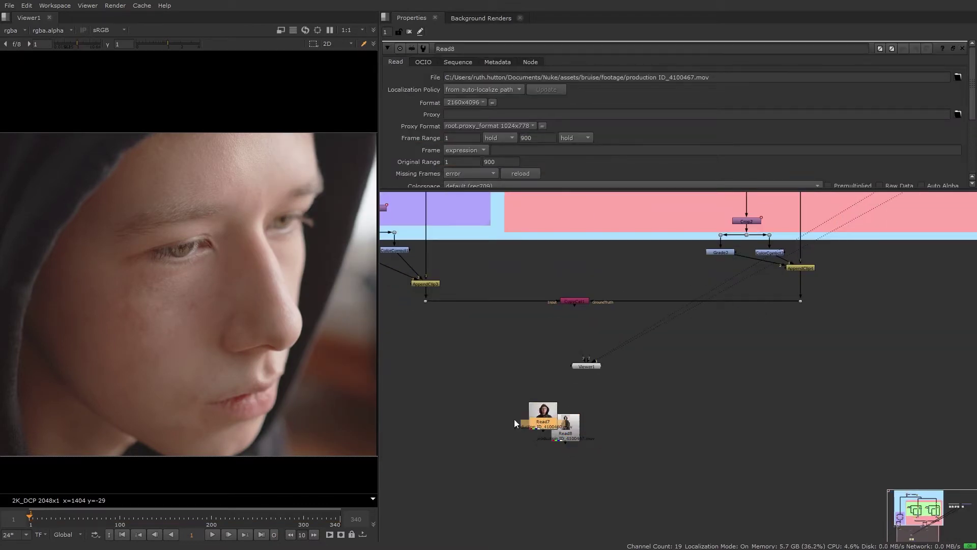
{"action": "left_click_drag", "start_coordinate": [698, 410], "coordinate": [811, 410]}
{"action": "left_click_drag", "start_coordinate": [455, 413], "coordinate": [449, 417]}
{"action": "left_click", "coordinate": [531, 442]}
Read in PNG frames 50 and 200 of production ID_4100460, in both cleaned versions and originals from frames_to_clean.
{"action": "middle_click_drag", "start_coordinate": [531, 441], "coordinate": [596, 366]}
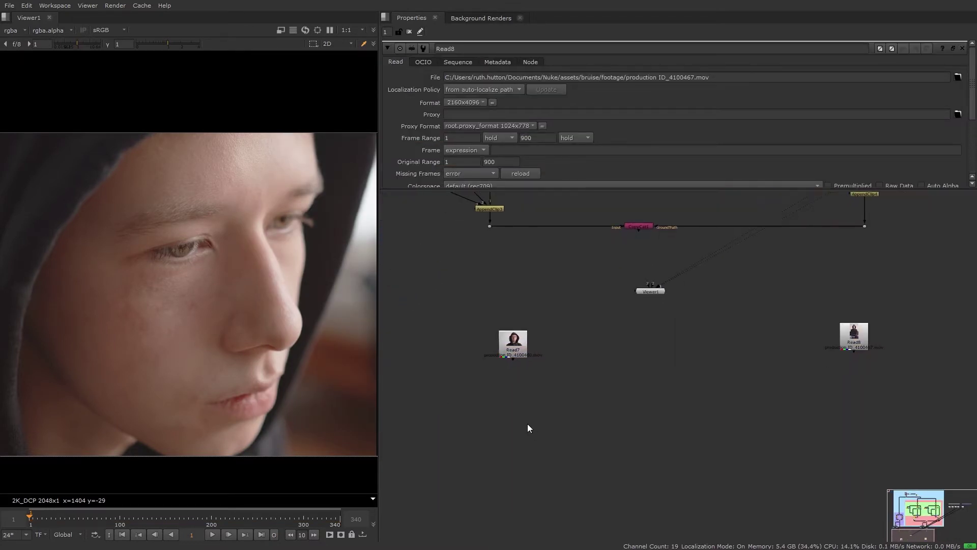
{"action": "key", "text": "r"}
{"action": "left_click", "coordinate": [294, 113]}
{"action": "left_click", "coordinate": [401, 139]}
{"action": "left_click", "coordinate": [407, 152]}
{"action": "left_click", "coordinate": [429, 138]}
{"action": "left_click_drag", "start_coordinate": [430, 138], "coordinate": [443, 145]}
{"action": "left_click", "coordinate": [598, 273]}
{"action": "left_click", "coordinate": [305, 113]}
{"action": "left_click", "coordinate": [425, 138]}
{"action": "left_click", "coordinate": [642, 273]}
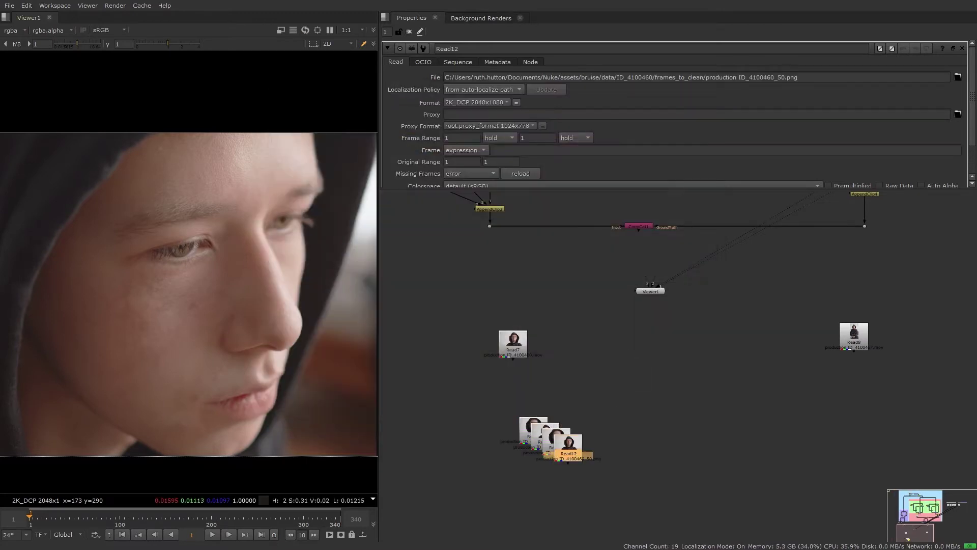
Arrange the four PNG Read nodes in a row, with the two original frames apart from the two cleaned ones.
{"action": "left_click_drag", "start_coordinate": [525, 434], "coordinate": [472, 411]}
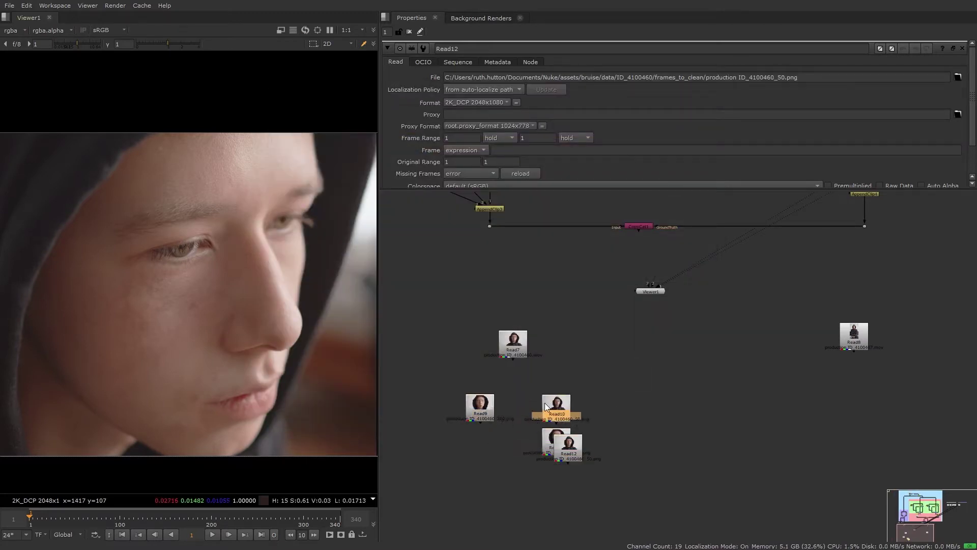
{"action": "left_click_drag", "start_coordinate": [392, 405], "coordinate": [396, 406]}
{"action": "key", "text": "1"}
{"action": "left_click_drag", "start_coordinate": [481, 407], "coordinate": [631, 400], "text": "shift"}
{"action": "left_click_drag", "start_coordinate": [624, 426], "coordinate": [515, 493]}
{"action": "left_click_drag", "start_coordinate": [550, 444], "coordinate": [446, 397]}
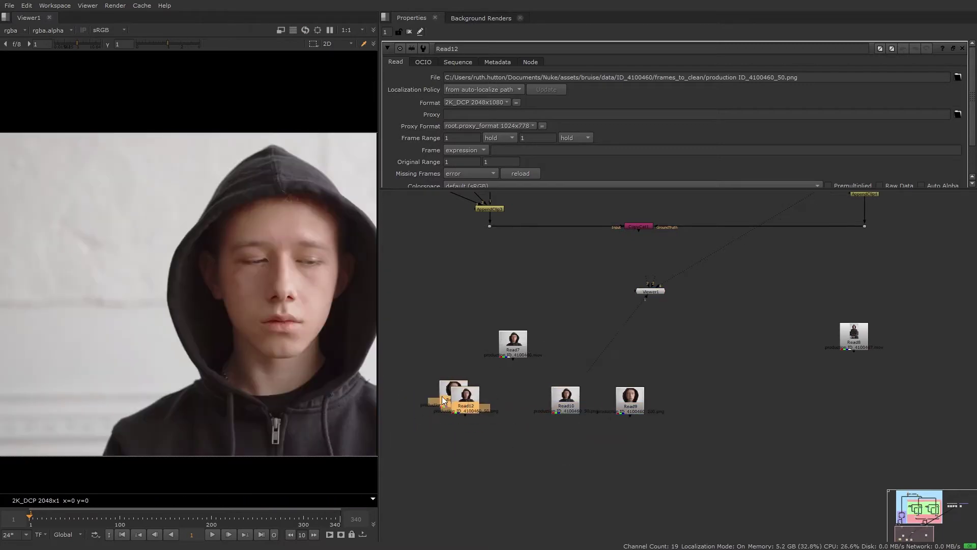
{"action": "left_click", "coordinate": [447, 394]}
View the original and cleaned versions of frames 50 and 200 to compare the bruise.
{"action": "key", "text": "1"}
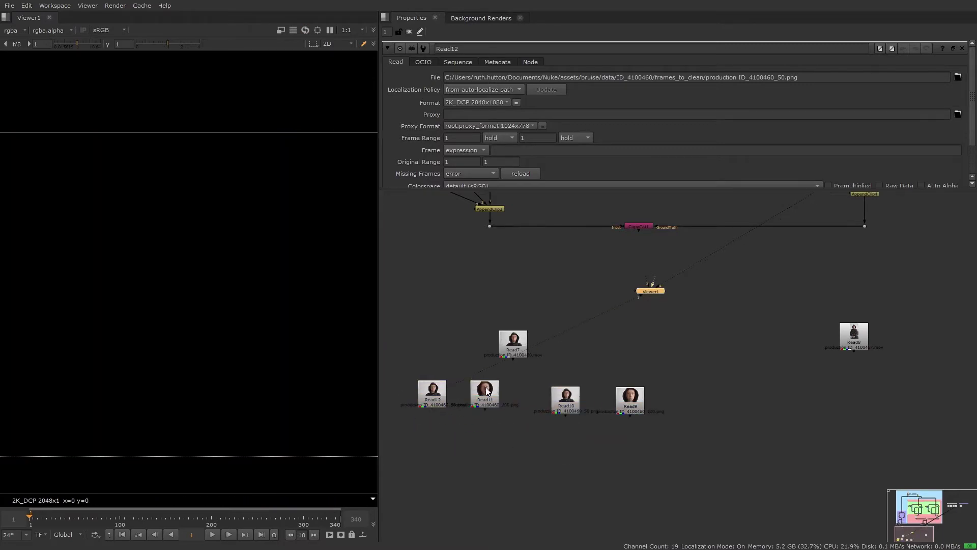
{"action": "key", "text": "1"}
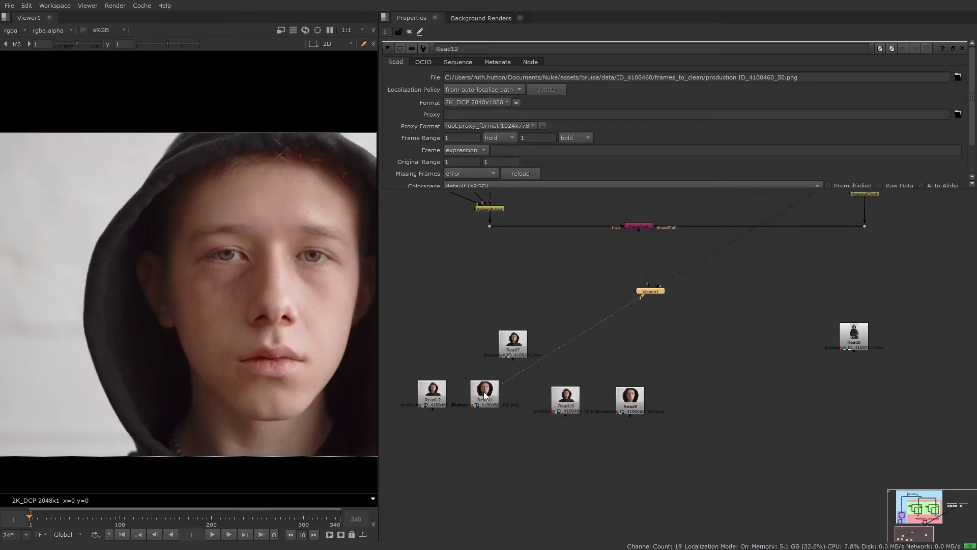
{"action": "left_click", "coordinate": [567, 400]}
{"action": "key", "text": "1"}
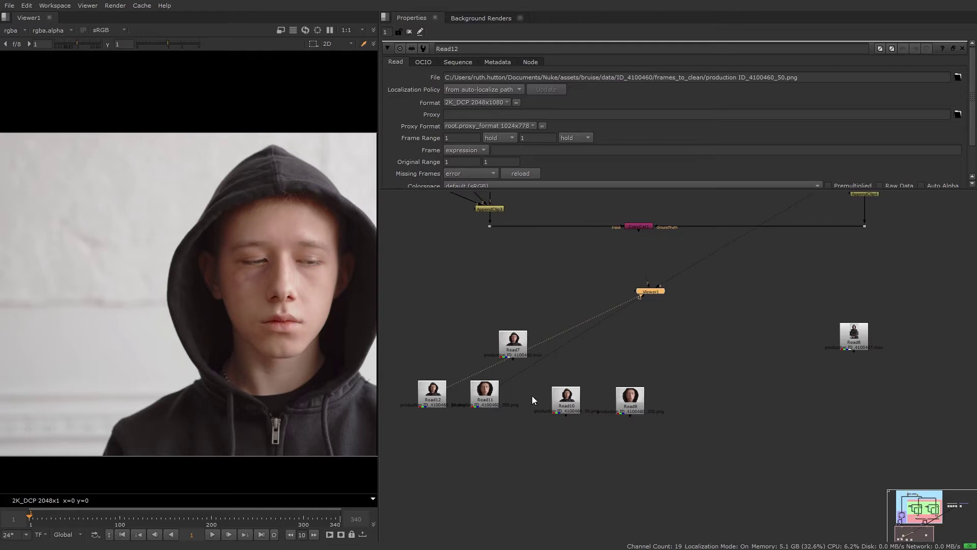
{"action": "key", "text": "1"}
{"action": "left_click", "coordinate": [619, 395]}
{"action": "key", "text": "2"}
{"action": "key", "text": "1"}
{"action": "key", "text": "2"}
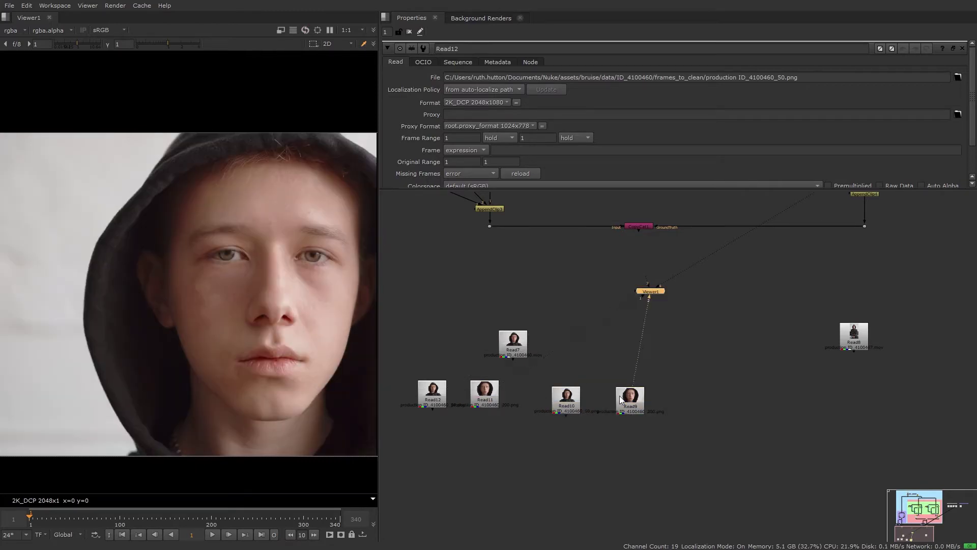
Space the cleaned pair away from the original pair and place the production ID_4100460.mov node between them.
{"action": "left_click_drag", "start_coordinate": [573, 402], "coordinate": [584, 401]}
{"action": "left_click_drag", "start_coordinate": [647, 411], "coordinate": [726, 411], "text": "shift"}
{"action": "left_click_drag", "start_coordinate": [516, 342], "coordinate": [571, 355]}
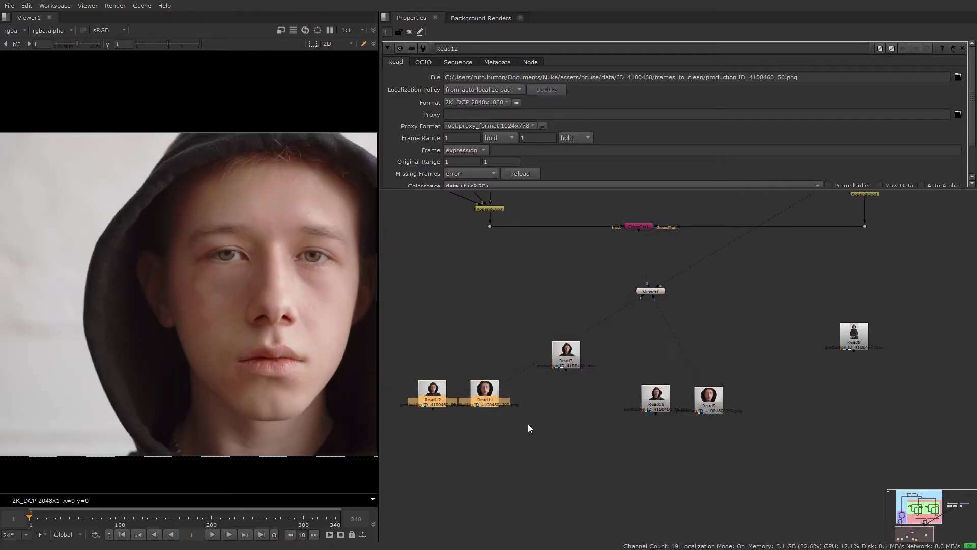
Join the original frames with one AppendClip node and the cleaned frames with another for the Shot 2 data set.
{"action": "key", "text": "Tab"}
{"action": "key", "text": "Return"}
{"action": "scroll", "coordinate": [444, 427], "scroll_direction": "up", "scroll_amount": 3}
{"action": "left_click_drag", "start_coordinate": [445, 426], "coordinate": [434, 376]}
{"action": "left_click_drag", "start_coordinate": [730, 342], "coordinate": [876, 423]}
{"action": "key", "text": "Tab"}
{"action": "left_click", "coordinate": [782, 453]}
{"action": "left_click_drag", "start_coordinate": [789, 198], "coordinate": [649, 522]}
Add a Crop node fed by the Shot 2 original frames' AppendClip and view its output.
{"action": "middle_click_drag", "start_coordinate": [647, 496], "coordinate": [629, 394]}
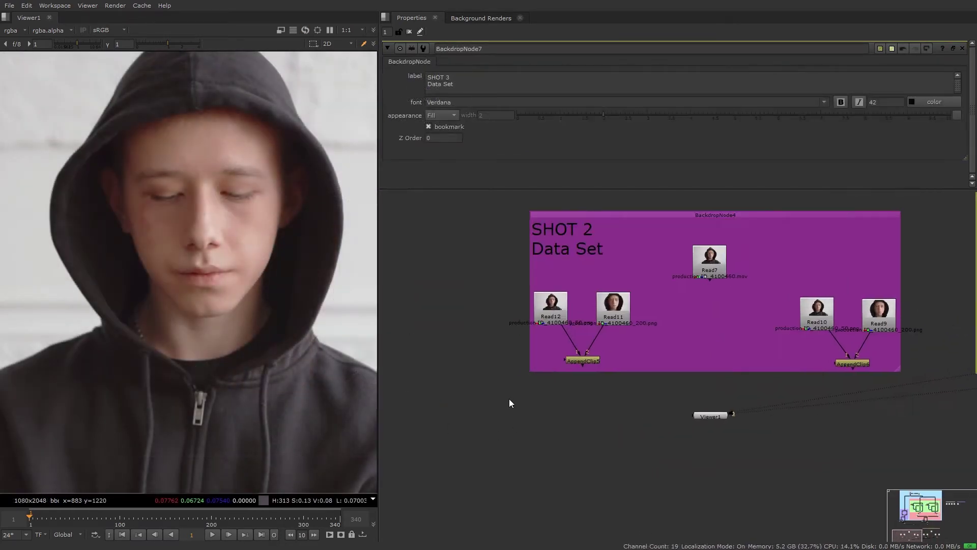
{"action": "key", "text": "Tab"}
{"action": "type", "text": "crop"}
{"action": "key", "text": "Return"}
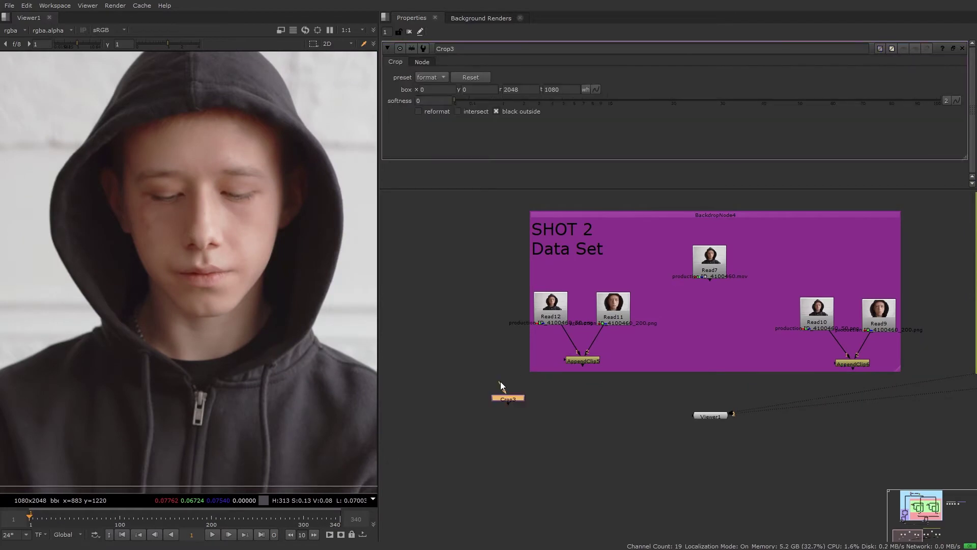
{"action": "key", "text": "1"}
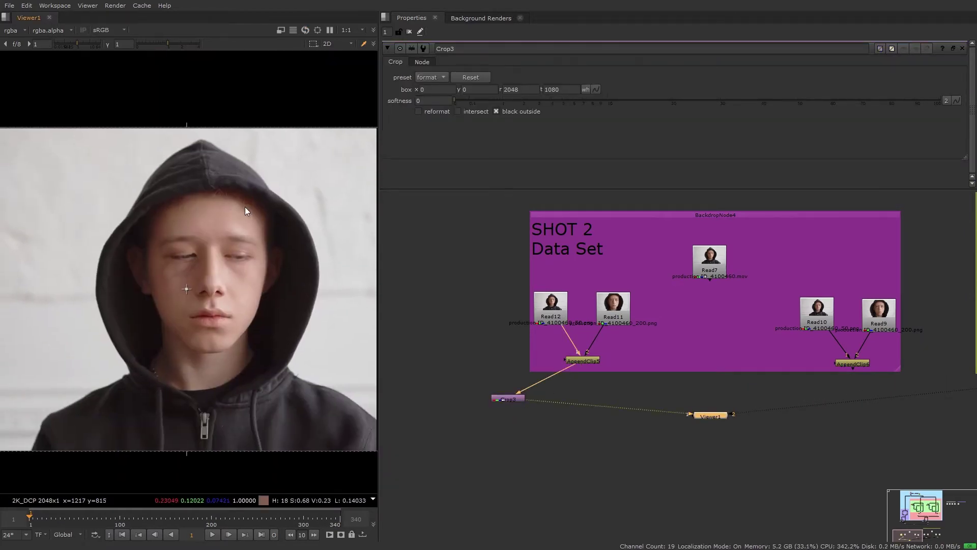
Fit the crop box around the face at x 766, y 272, r 1350, t 818, with reformat on and black outside off.
{"action": "left_click_drag", "start_coordinate": [379, 300], "coordinate": [535, 290]}
{"action": "left_click_drag", "start_coordinate": [260, 167], "coordinate": [259, 178]}
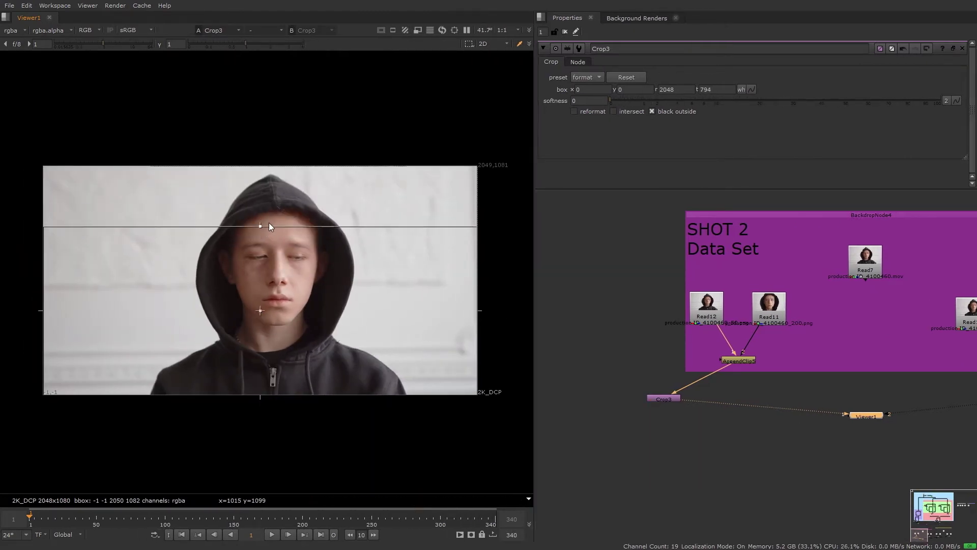
{"action": "left_click_drag", "start_coordinate": [269, 222], "coordinate": [270, 217]}
{"action": "left_click_drag", "start_coordinate": [478, 309], "coordinate": [330, 308]}
{"action": "left_click_drag", "start_coordinate": [39, 307], "coordinate": [44, 307]}
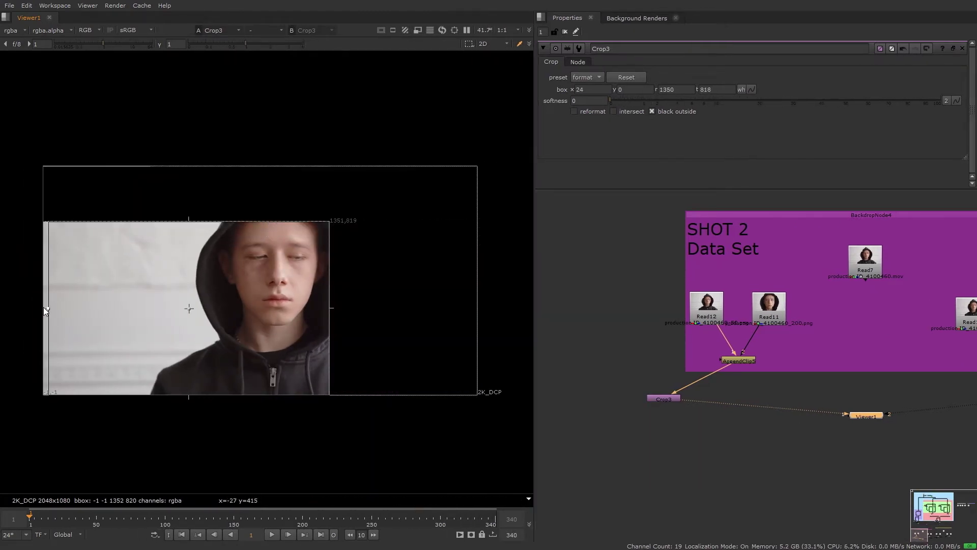
{"action": "left_click_drag", "start_coordinate": [202, 306], "coordinate": [201, 306]}
{"action": "left_click_drag", "start_coordinate": [268, 393], "coordinate": [268, 337]}
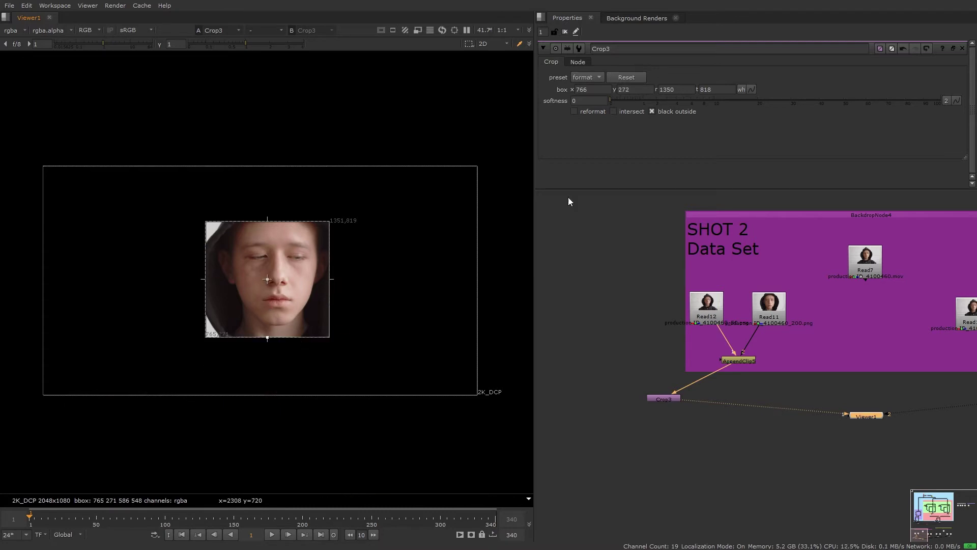
{"action": "left_click", "coordinate": [574, 111]}
{"action": "left_click", "coordinate": [652, 111]}
Add an AppendClip node to combine the cropped Shot 2 frames with the full frames.
{"action": "scroll", "coordinate": [479, 300], "scroll_direction": "down", "scroll_amount": 2}
{"action": "middle_click_drag", "start_coordinate": [502, 349], "coordinate": [498, 358]}
{"action": "left_click_drag", "start_coordinate": [667, 398], "coordinate": [668, 400]}
{"action": "key", "text": "Tab"}
{"action": "type", "text": "append"}
{"action": "key", "text": "Return"}
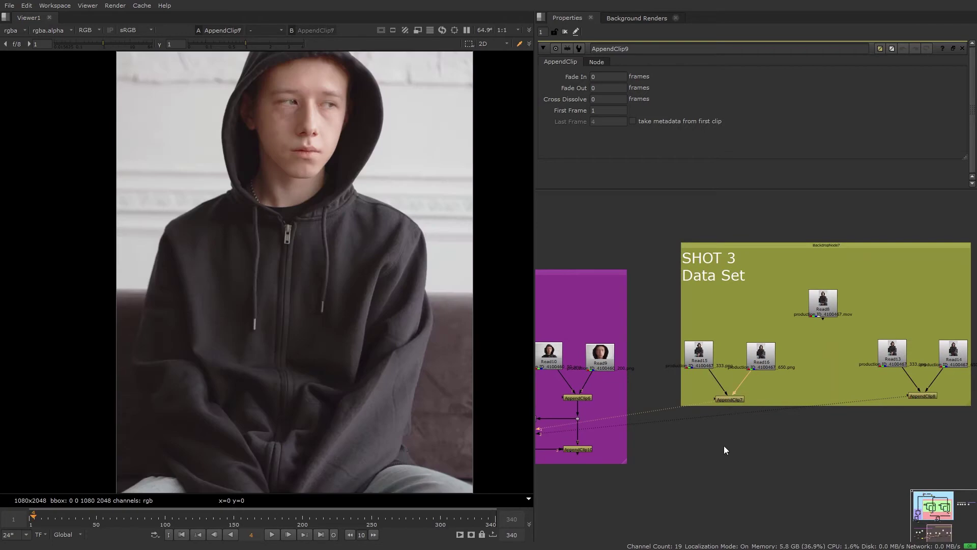
Add a Crop node below the Shot 3 original frames' AppendClip and reshape its box toward the face.
{"action": "key", "text": "Tab"}
{"action": "type", "text": "crop"}
{"action": "key", "text": "Return"}
{"action": "mouse_move", "coordinate": [724, 436]}
{"action": "left_mouse_down"}
{"action": "mouse_move", "coordinate": [726, 401]}
{"action": "mouse_move", "coordinate": [729, 444]}
{"action": "left_mouse_up"}
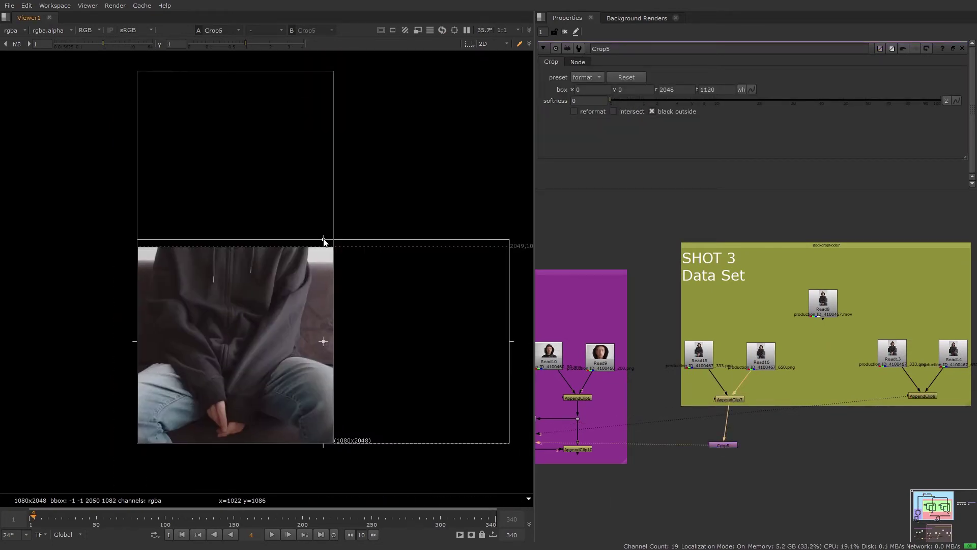
{"action": "left_click_drag", "start_coordinate": [327, 241], "coordinate": [331, 141]}
{"action": "scroll", "coordinate": [217, 201], "scroll_direction": "up", "scroll_amount": 1}
{"action": "left_click_drag", "start_coordinate": [506, 294], "coordinate": [256, 332]}
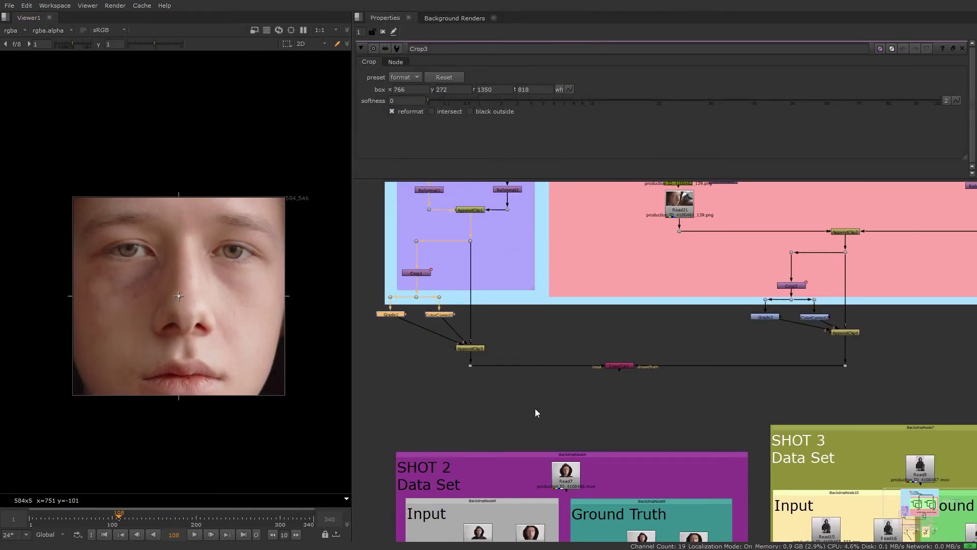
Paste the copied Grade and ColorCorrect augmentation nodes under the Crop node in Shot 2's Input group.
{"action": "middle_click_drag", "start_coordinate": [532, 501], "coordinate": [565, 276]}
{"action": "scroll", "coordinate": [565, 371], "scroll_direction": "up", "scroll_amount": 3}
{"action": "left_click", "coordinate": [502, 320]}
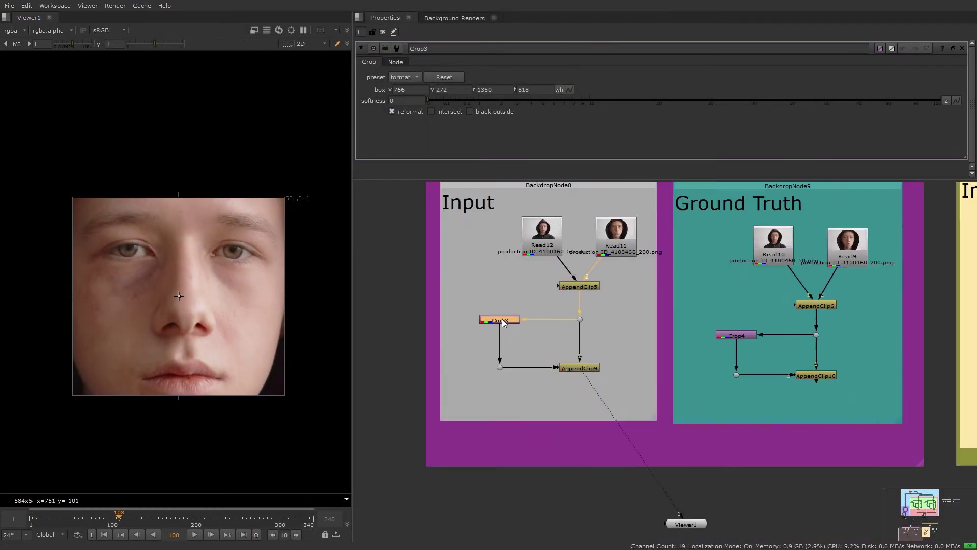
{"action": "key", "text": "ctrl+v"}
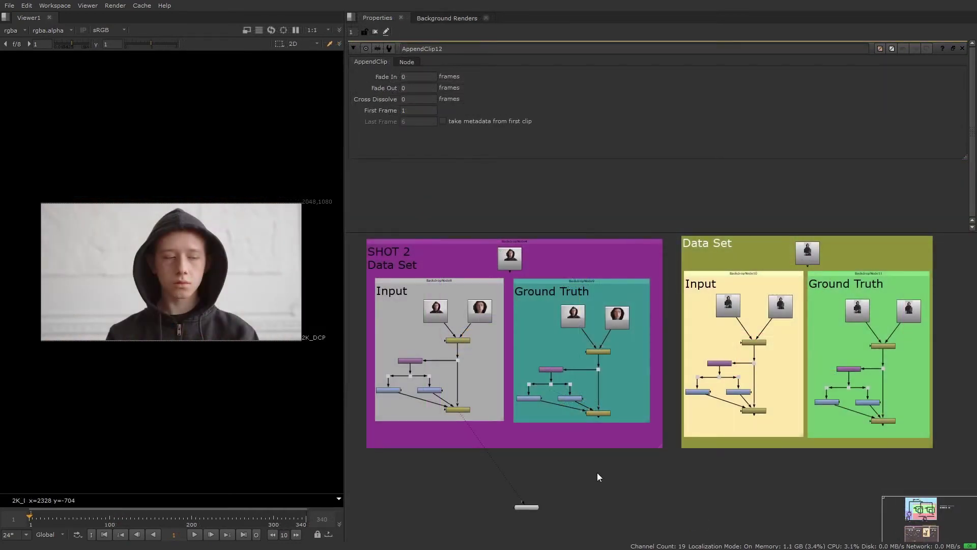
Add a CopyCat node below the Shot 2 and Shot 3 data sets.
{"action": "key", "text": "Tab"}
{"action": "type", "text": "copy"}
{"action": "key", "text": "Down"}
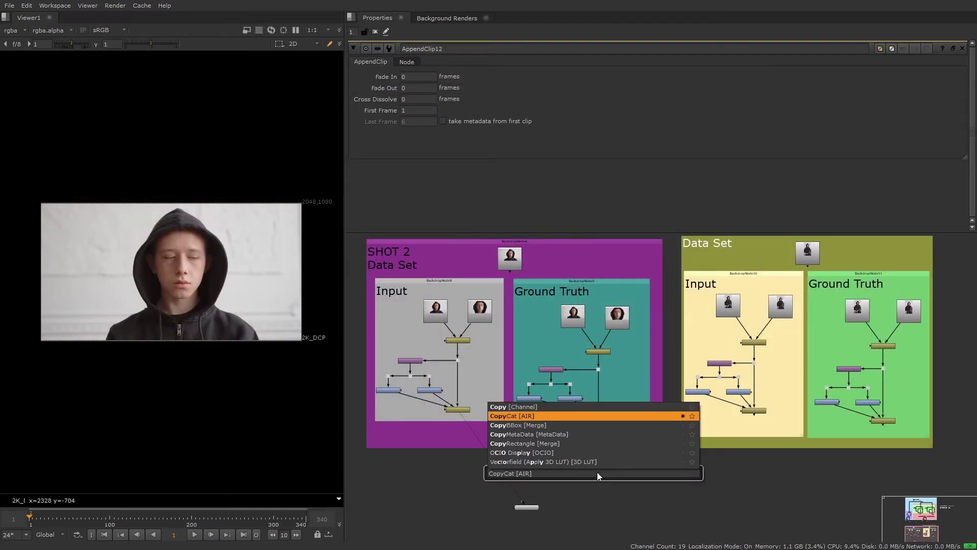
{"action": "key", "text": "Return"}
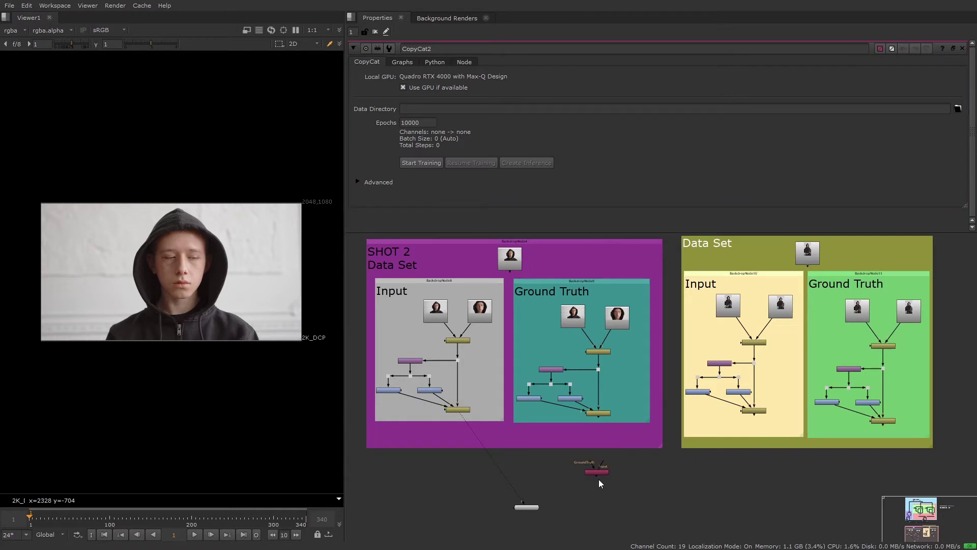
Add an AppendClip node that joins the final Input clips of Shot 2 and Shot 3.
{"action": "key", "text": "Tab"}
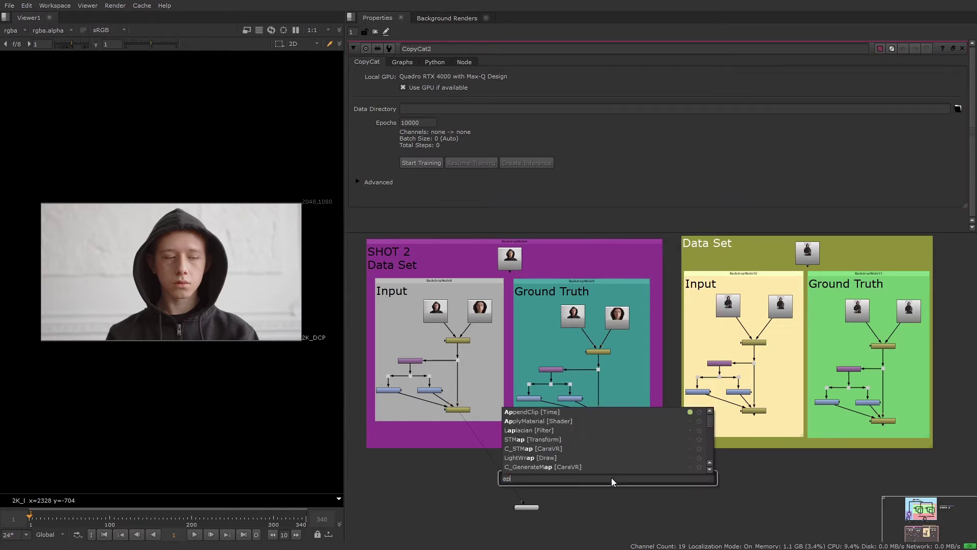
{"action": "type", "text": "append"}
{"action": "key", "text": "Return"}
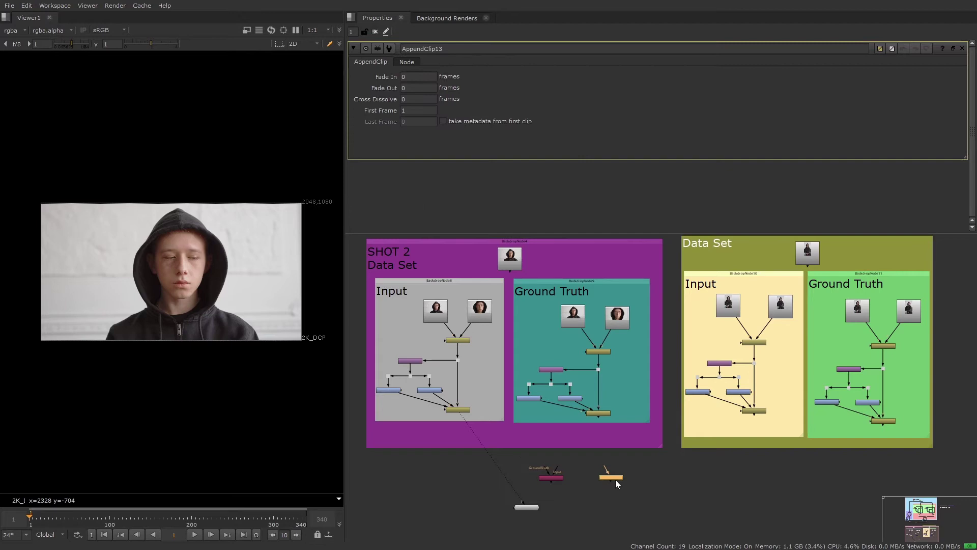
{"action": "left_click_drag", "start_coordinate": [616, 480], "coordinate": [752, 413]}
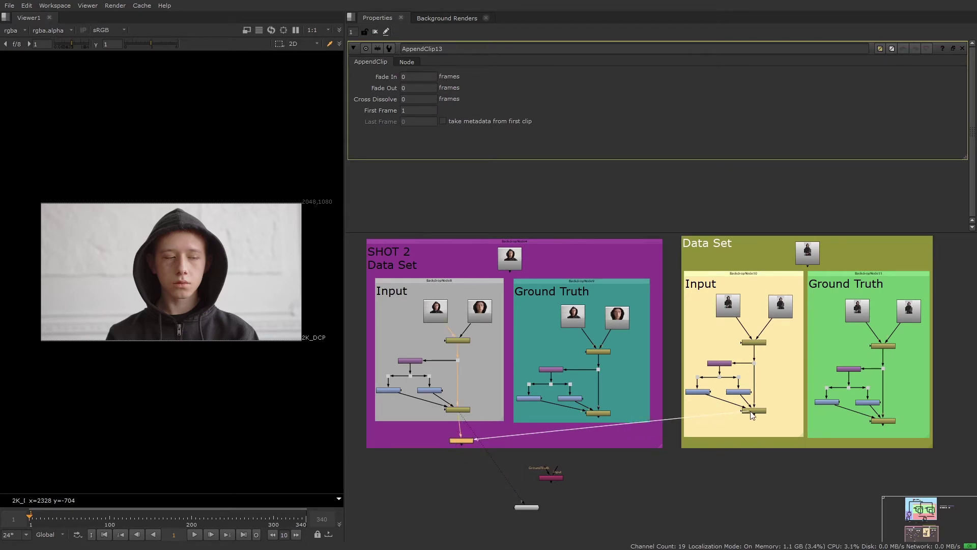
Add another AppendClip node that joins the final Ground Truth clips of Shot 2 and Shot 3.
{"action": "left_click", "coordinate": [621, 465]}
{"action": "key", "text": "Tab"}
{"action": "key", "text": "Return"}
{"action": "left_click_drag", "start_coordinate": [621, 465], "coordinate": [885, 421]}
Connect the combined Input and Ground Truth clips to the CopyCat node and route the connections with dots.
{"action": "left_click_drag", "start_coordinate": [559, 468], "coordinate": [597, 440]}
{"action": "left_click_drag", "start_coordinate": [551, 478], "coordinate": [534, 473]}
{"action": "left_click", "coordinate": [494, 458], "text": "ctrl"}
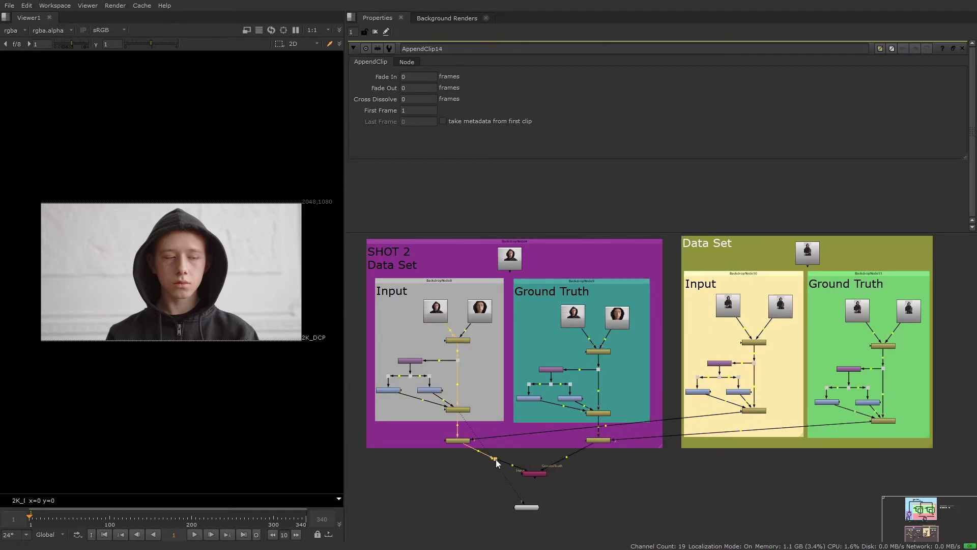
Step through the frames of the combined Input AppendClip to check the training images.
{"action": "left_click", "coordinate": [467, 442]}
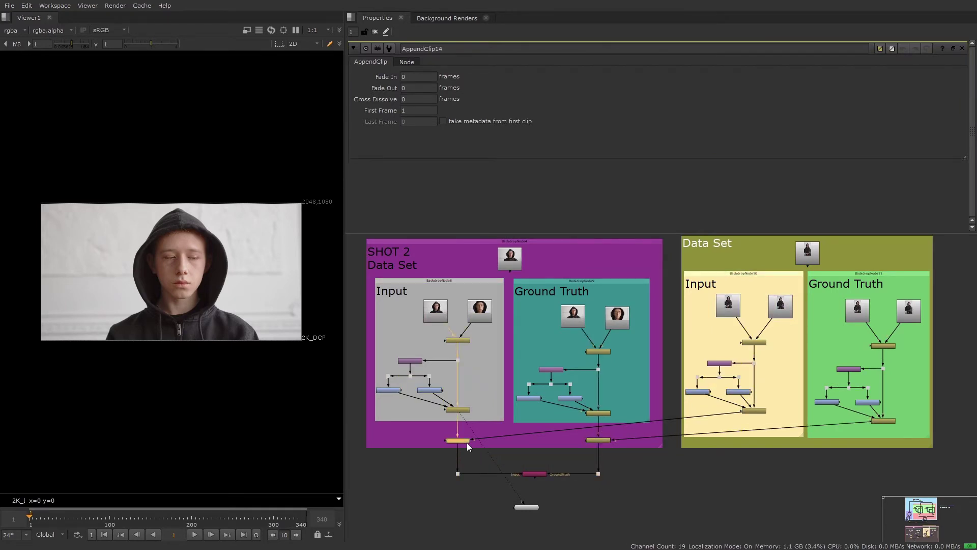
{"action": "key", "text": "1"}
{"action": "left_click", "coordinate": [211, 535]}
{"action": "left_click", "coordinate": [211, 535]}
{"action": "left_click", "coordinate": [210, 535]}
{"action": "left_click", "coordinate": [210, 535]}
{"action": "left_click", "coordinate": [210, 535]}
{"action": "left_click", "coordinate": [211, 536]}
{"action": "left_click", "coordinate": [211, 536]}
{"action": "left_click", "coordinate": [211, 536]}
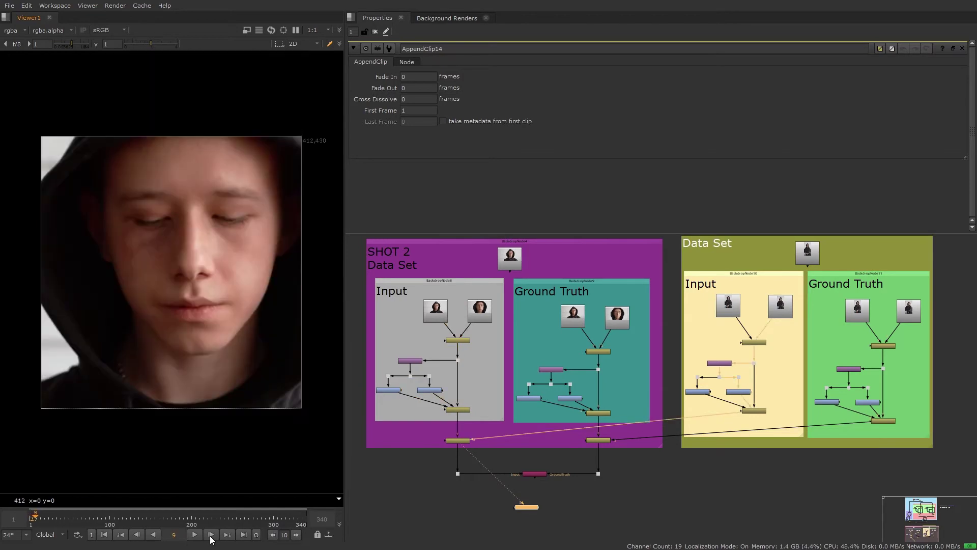
{"action": "left_click", "coordinate": [211, 536]}
{"action": "left_click", "coordinate": [210, 537]}
{"action": "left_click", "coordinate": [211, 537]}
Step through the frames of the combined Ground Truth AppendClip from the first frame to check the training images.
{"action": "left_click", "coordinate": [106, 534]}
{"action": "left_click", "coordinate": [607, 440]}
{"action": "key", "text": "1"}
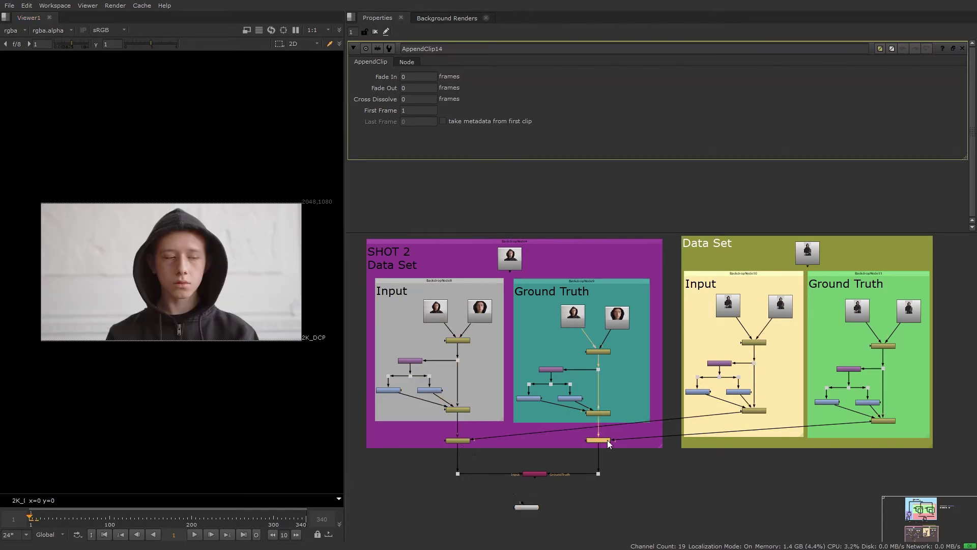
{"action": "left_click", "coordinate": [211, 536]}
{"action": "left_click", "coordinate": [212, 535]}
{"action": "left_click", "coordinate": [212, 535]}
{"action": "left_click", "coordinate": [212, 536]}
{"action": "left_click", "coordinate": [211, 535]}
{"action": "left_click", "coordinate": [211, 535]}
{"action": "left_click", "coordinate": [211, 534]}
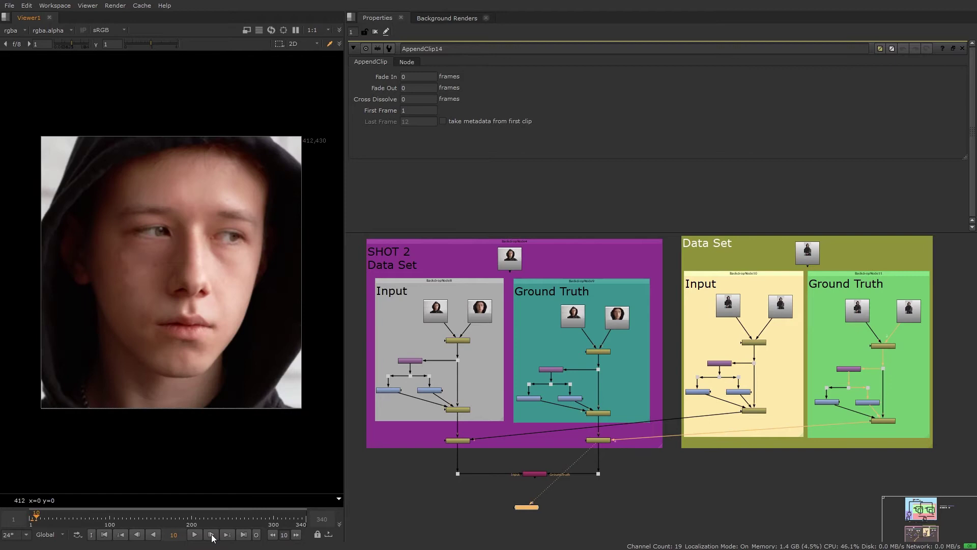
{"action": "left_click", "coordinate": [105, 535]}
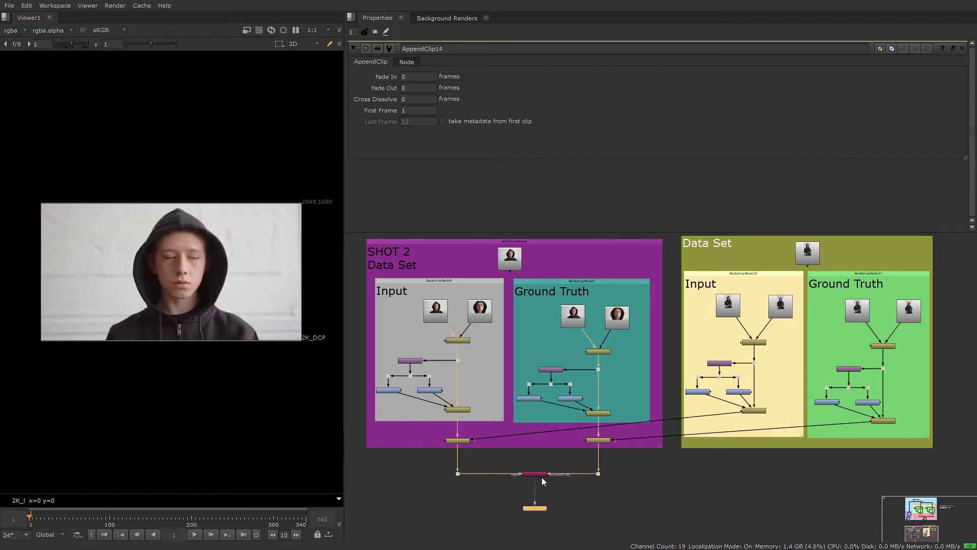
Set the CopyCat node's data directory to the copycat_cleanup/training folder and its model size to Large.
{"action": "left_click", "coordinate": [538, 474]}
{"action": "left_click", "coordinate": [959, 108]}
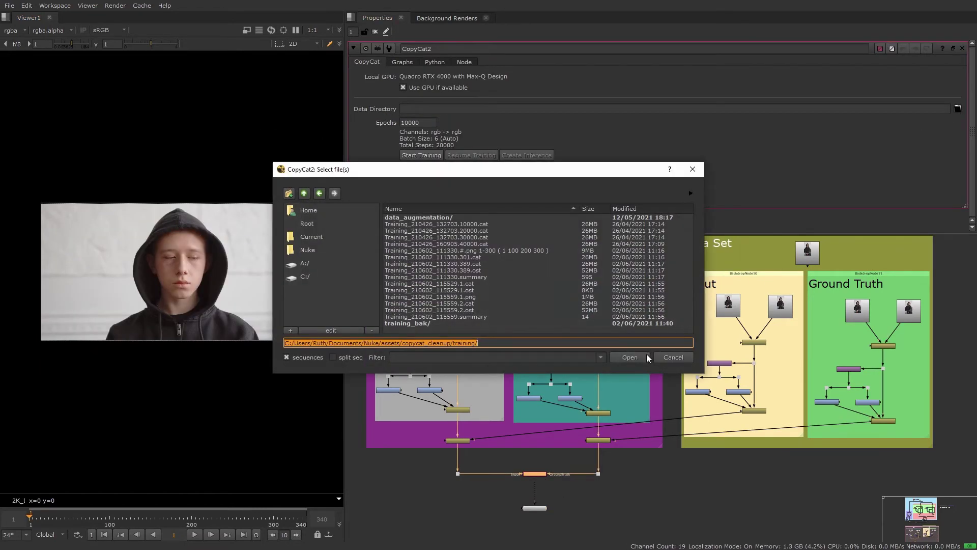
{"action": "left_click", "coordinate": [629, 357]}
{"action": "left_click_drag", "start_coordinate": [657, 233], "coordinate": [656, 265]}
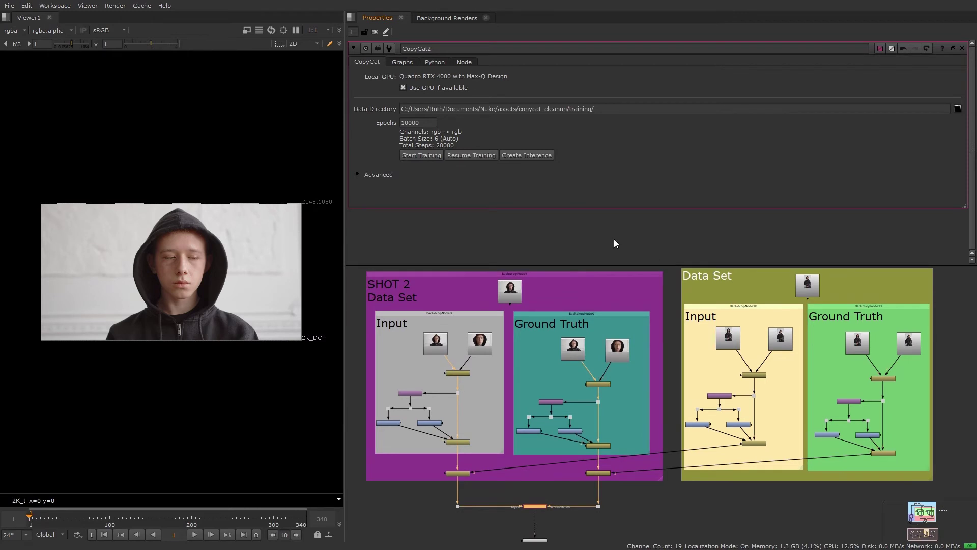
{"action": "left_click", "coordinate": [378, 174]}
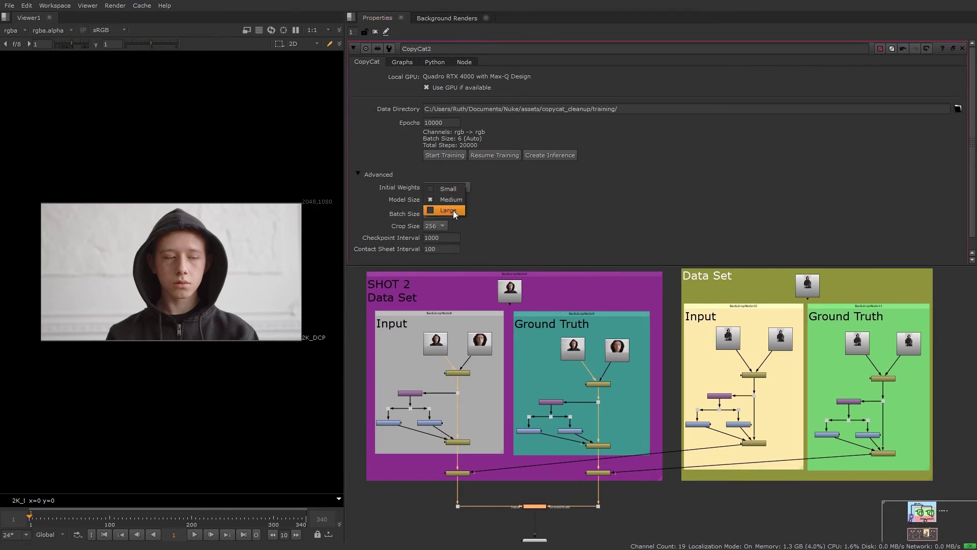
{"action": "left_click", "coordinate": [453, 210]}
Use Training_210426_160905.40000.cat as the Checkpoint initial weights for the CopyCat node and start the training.
{"action": "left_click", "coordinate": [467, 187]}
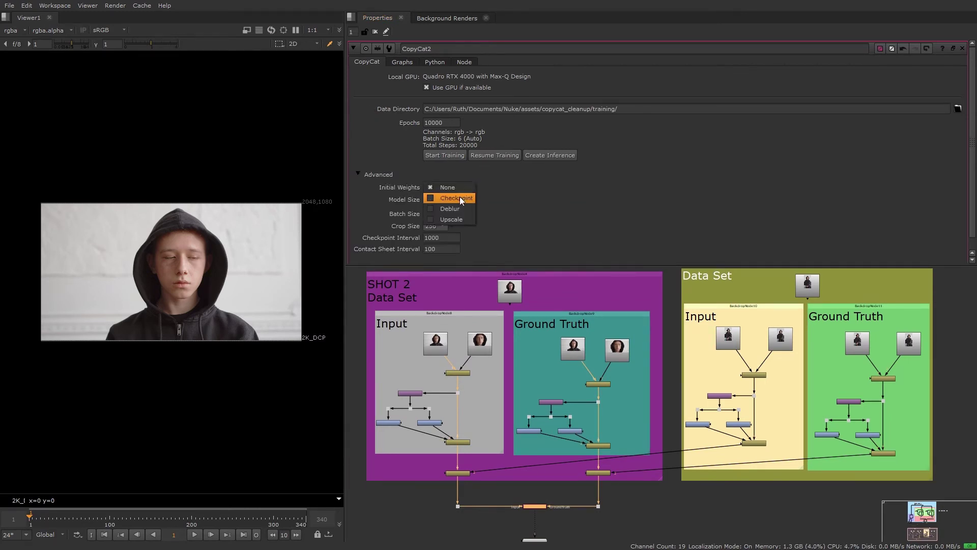
{"action": "left_click", "coordinate": [460, 197]}
{"action": "left_click", "coordinate": [957, 188]}
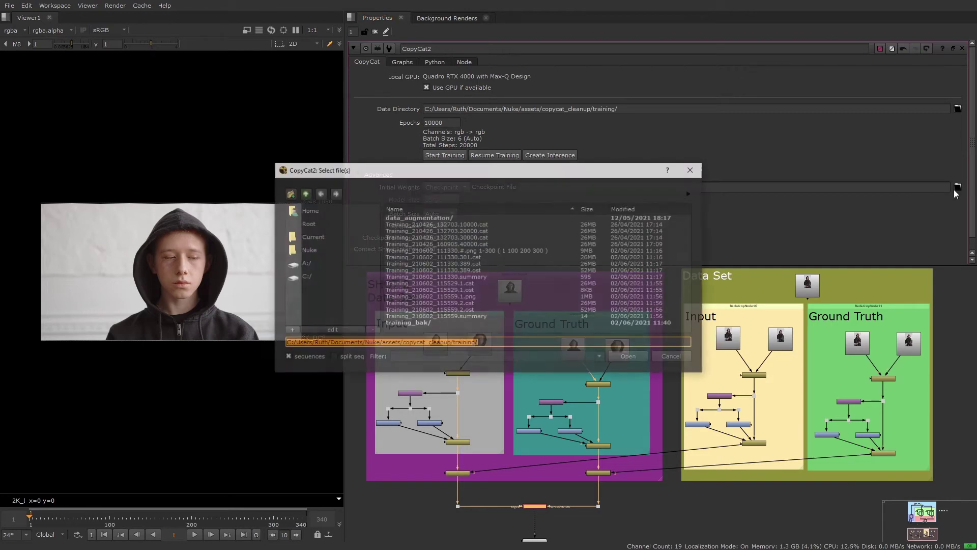
{"action": "left_click", "coordinate": [461, 243]}
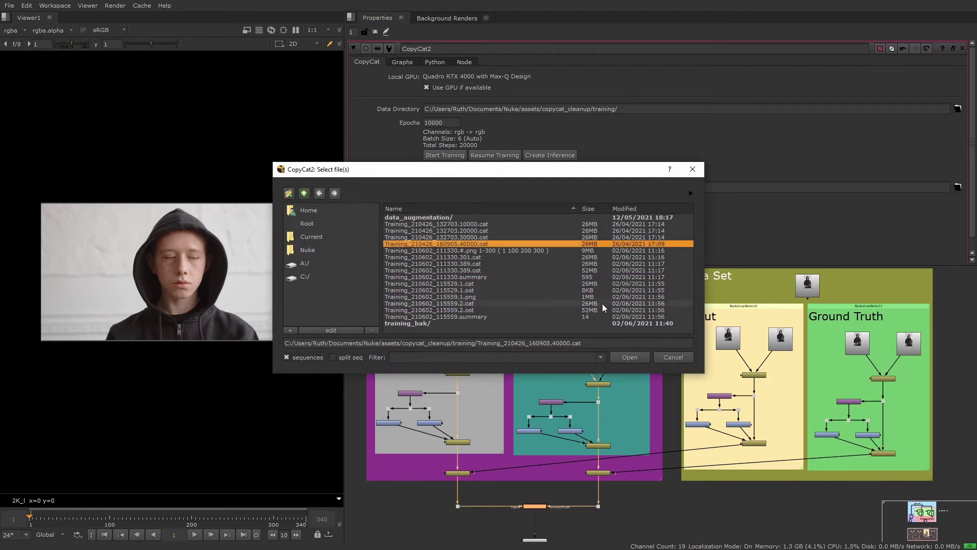
{"action": "left_click", "coordinate": [626, 355]}
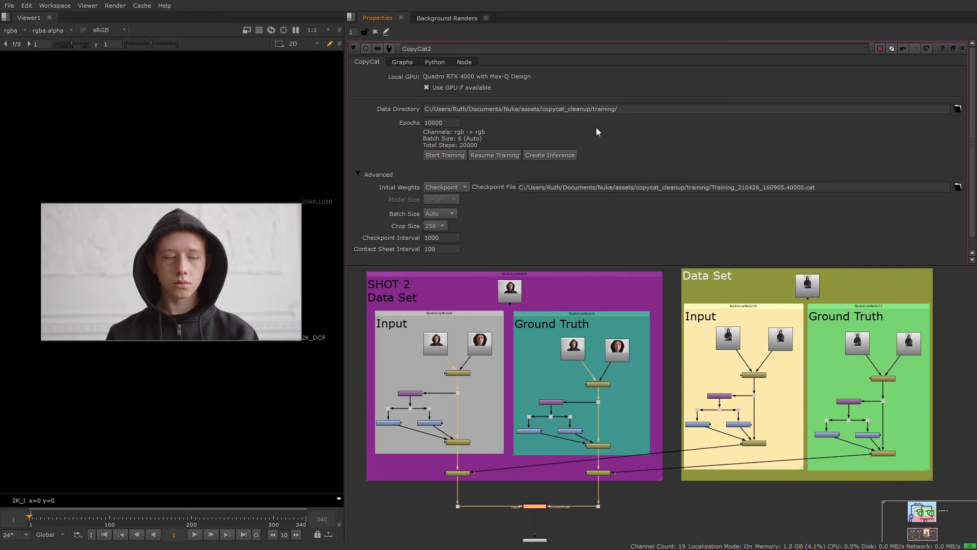
{"action": "left_click", "coordinate": [448, 156]}
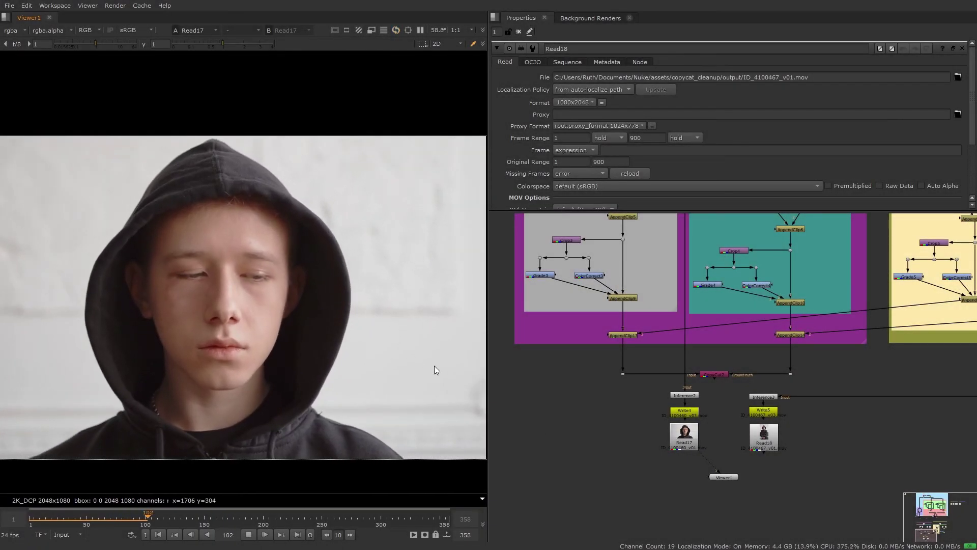
Inspect the face in the Read17 output clip up close and play the Read18 output clip from its first frame.
{"action": "scroll", "coordinate": [317, 303], "scroll_direction": "up", "scroll_amount": 3}
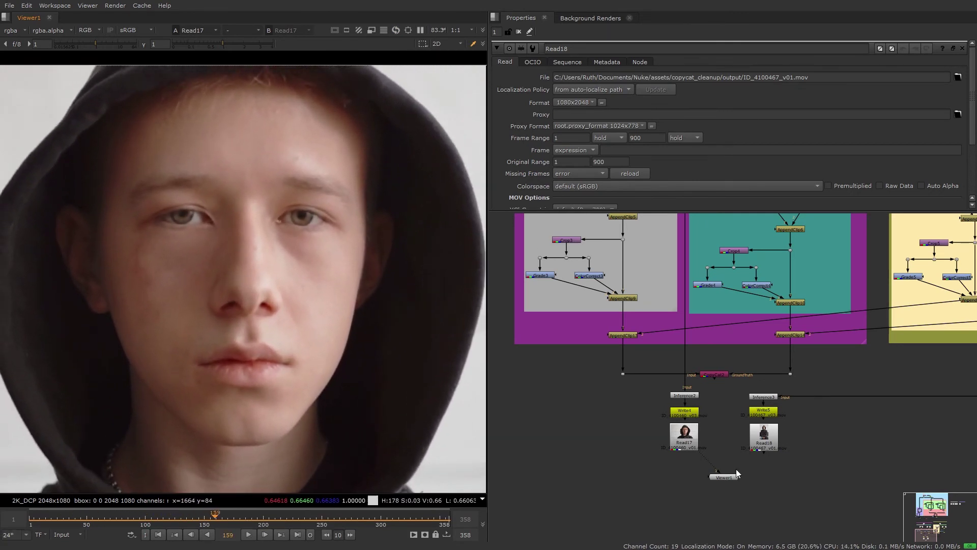
{"action": "key", "text": "1"}
{"action": "middle_click_drag", "start_coordinate": [333, 134], "coordinate": [374, 471]}
{"action": "scroll", "coordinate": [365, 443], "scroll_direction": "down", "scroll_amount": 1}
{"action": "left_click", "coordinate": [158, 535]}
{"action": "left_click", "coordinate": [249, 535]}
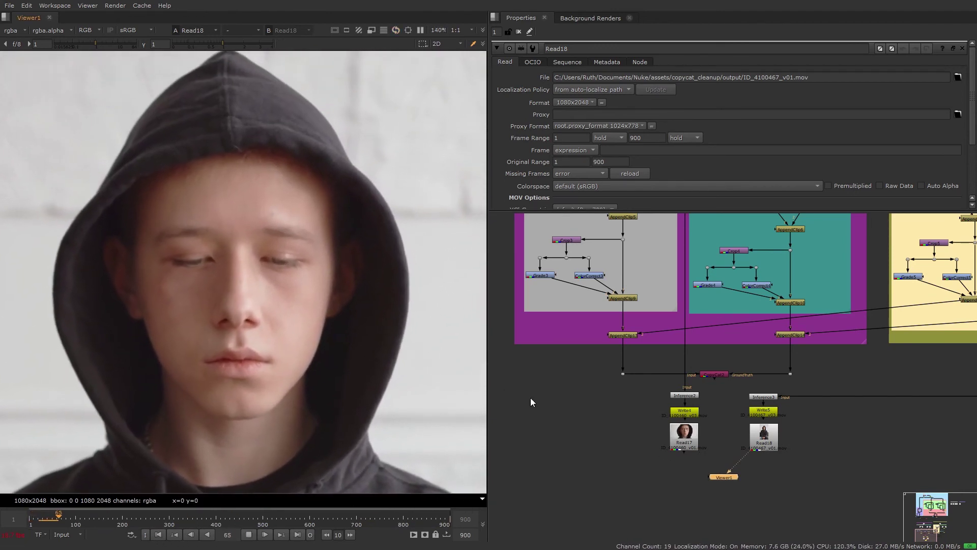
{"action": "left_click", "coordinate": [531, 402]}
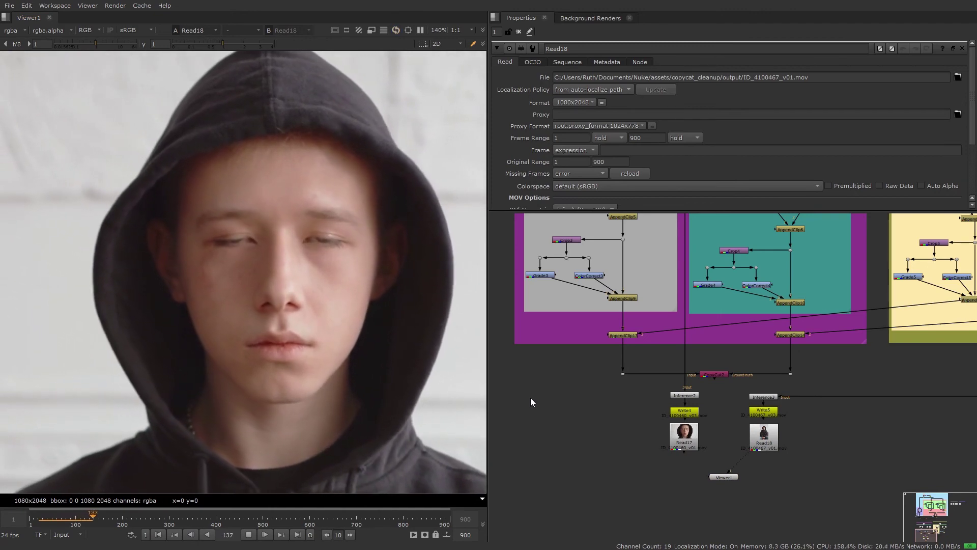